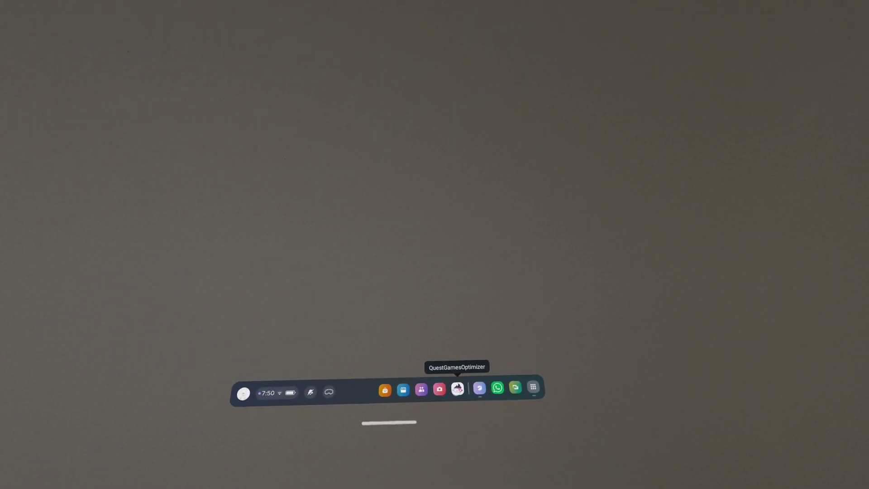
# Step: Open QuestGamesOptimizer, close the BONELAB profile and pick the 16:9 capture format 3840x2160 in the video capture settings
pyautogui.click(457, 388)
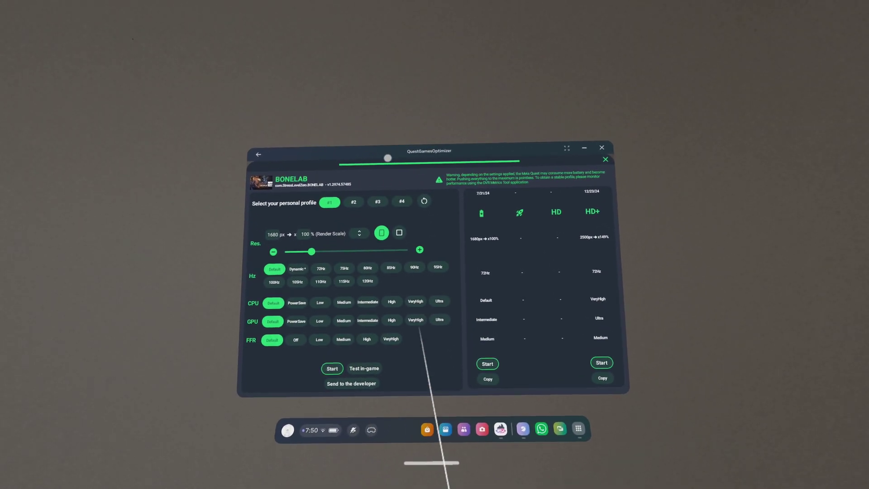
pyautogui.press('Escape')
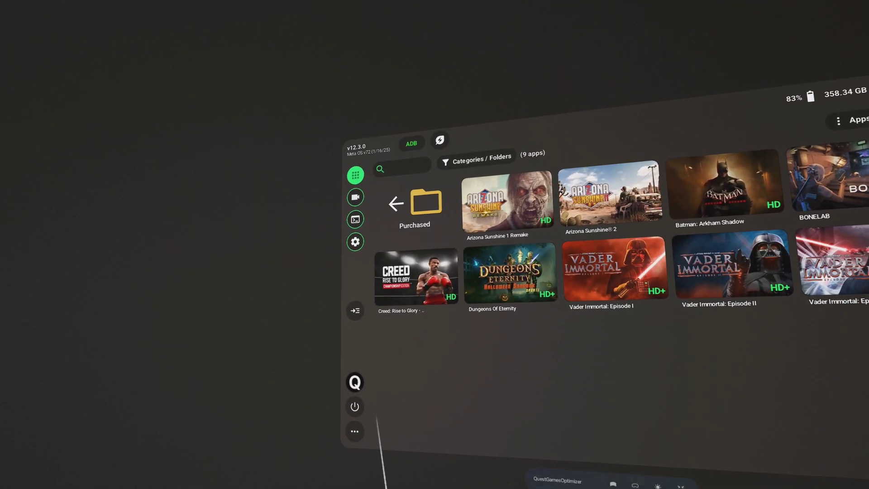
pyautogui.click(343, 174)
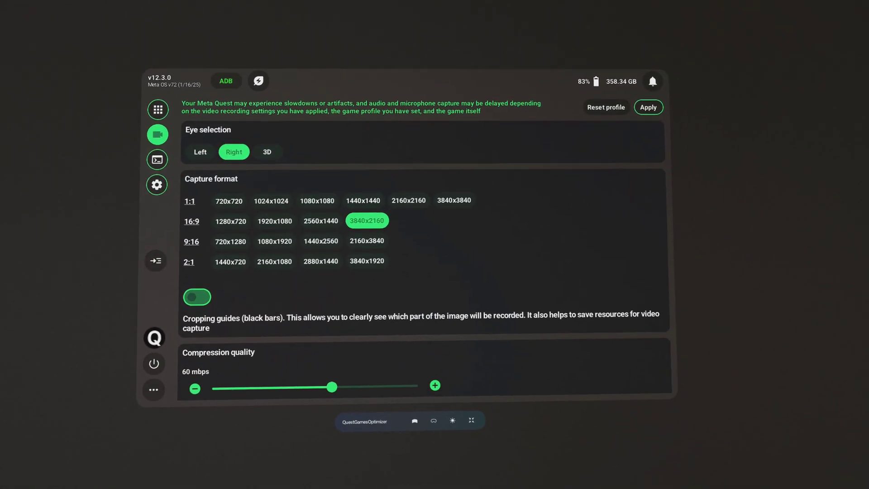
pyautogui.click(367, 229)
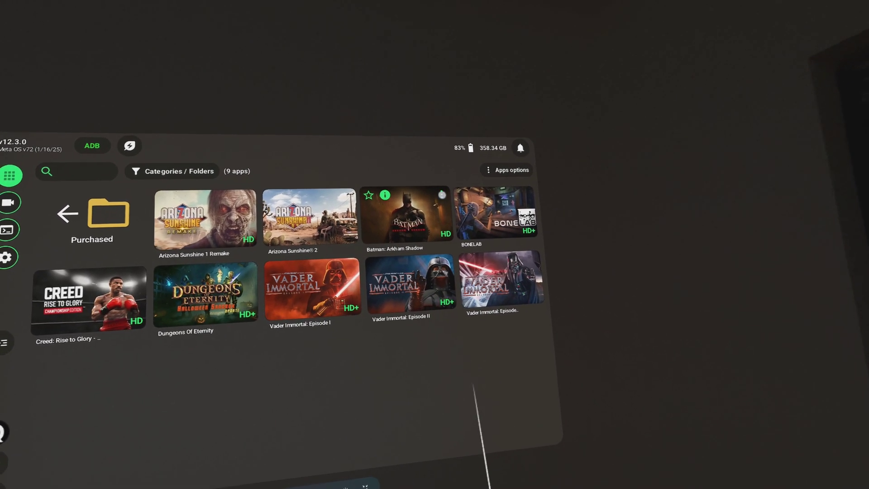
# Step: Open the Batman: Arkham Shadow profile from the games list, read the FFR explanation and close the profile
pyautogui.click(438, 199)
pyautogui.click(376, 190)
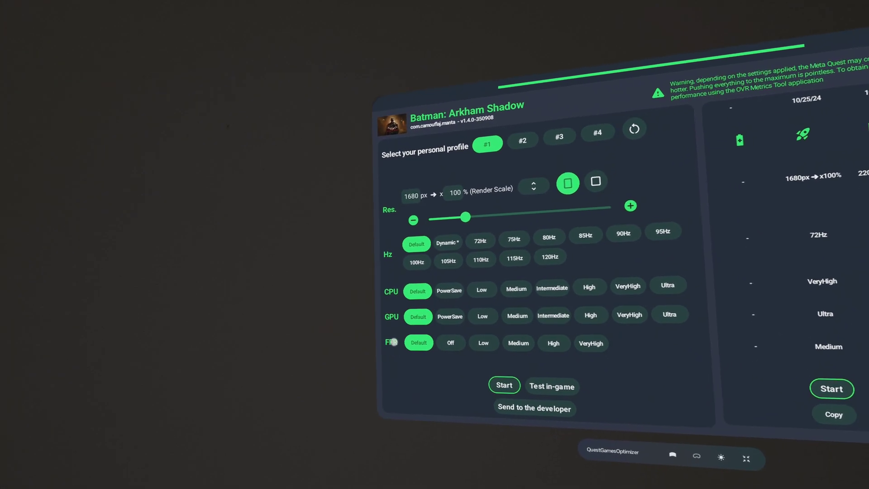
pyautogui.moveTo(392, 342)
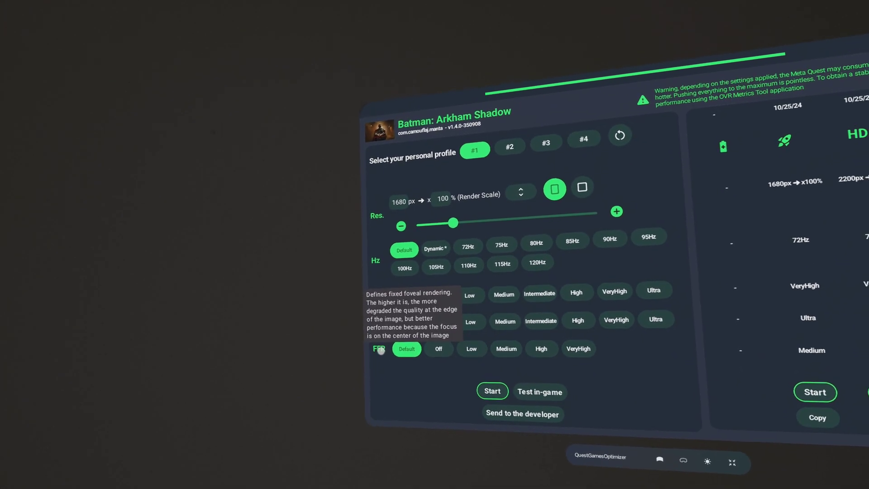
pyautogui.moveTo(381, 306)
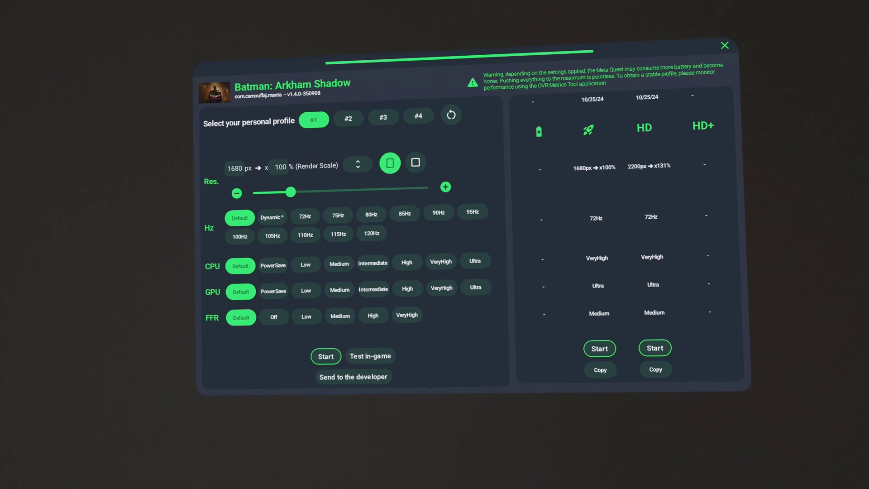
pyautogui.click(535, 167)
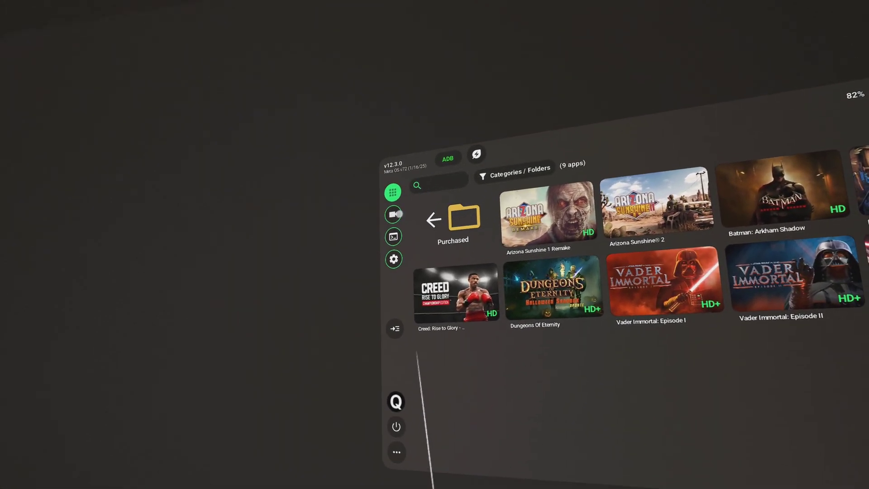
# Step: Set the video capture compression quality to 100 mbps and the frame rate to 60fps, and return to the games list
pyautogui.click(385, 158)
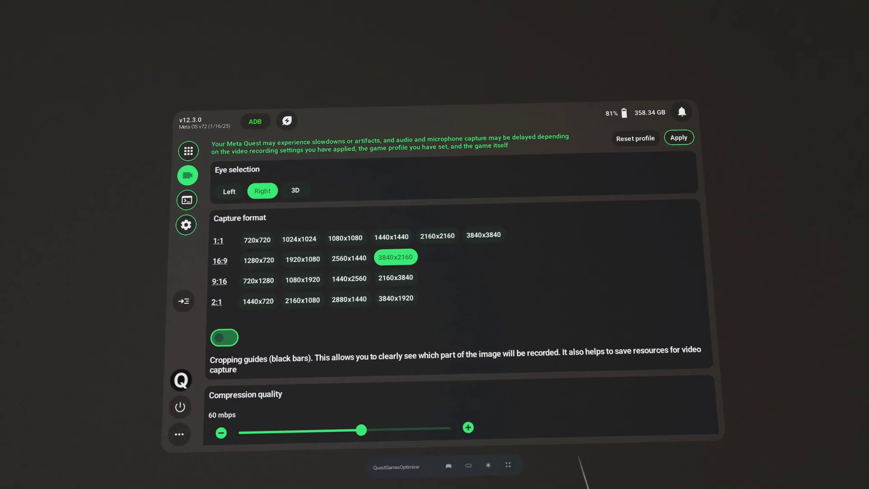
pyautogui.scroll(-3, 583, 188)
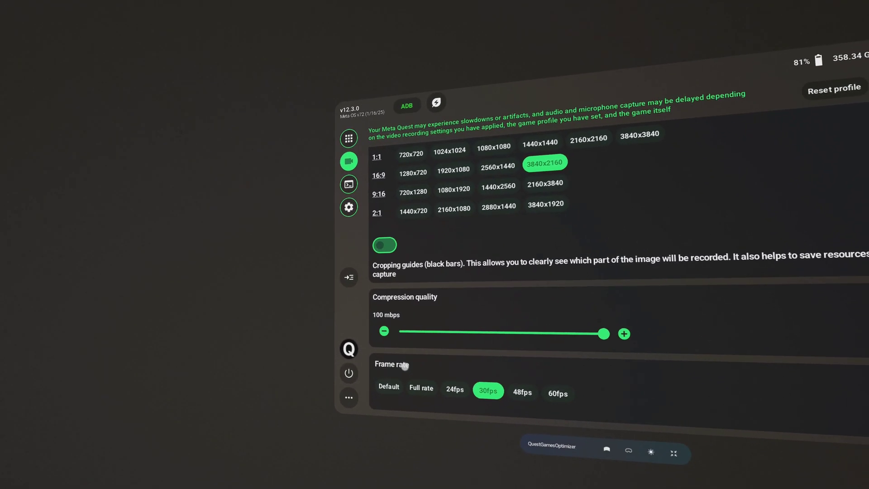
pyautogui.click(428, 374)
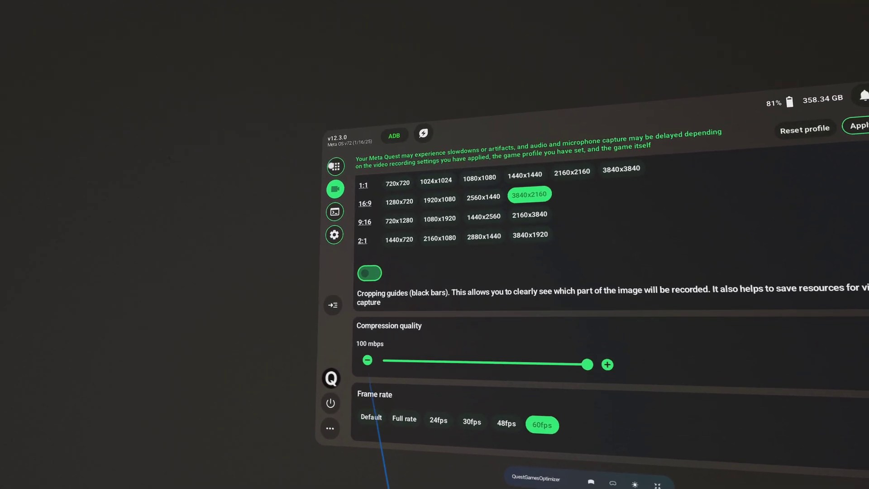
pyautogui.click(338, 173)
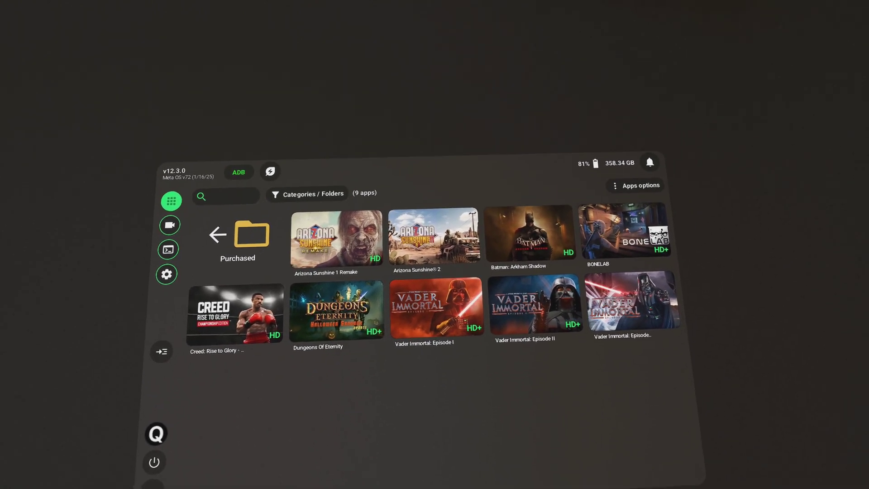
# Step: Reopen the video capture settings, enter 100 mbps compression and 60fps once more, and go back to the games list
pyautogui.moveTo(432, 204)
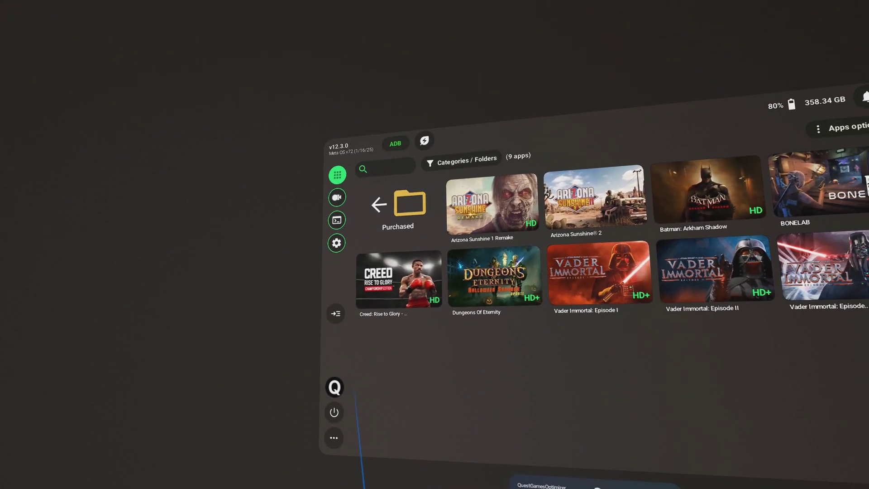
pyautogui.click(365, 204)
pyautogui.moveTo(430, 339); pyautogui.dragTo(508, 333)
pyautogui.click(495, 379)
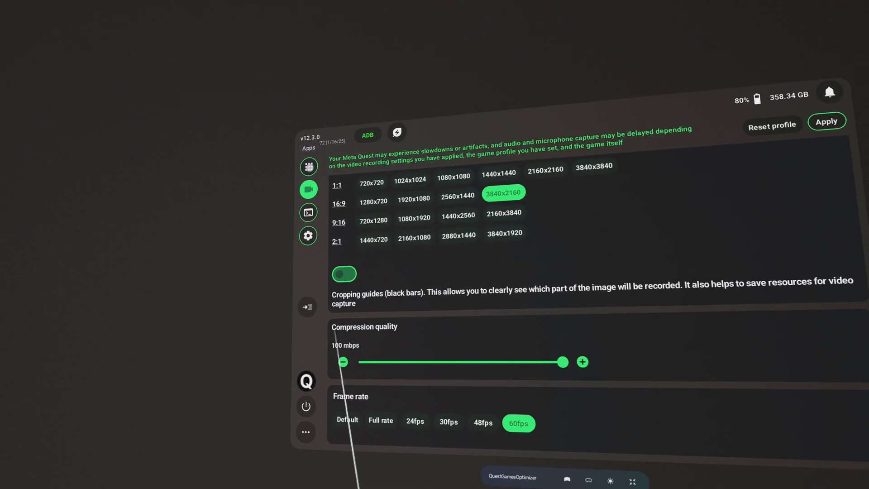
pyautogui.click(320, 169)
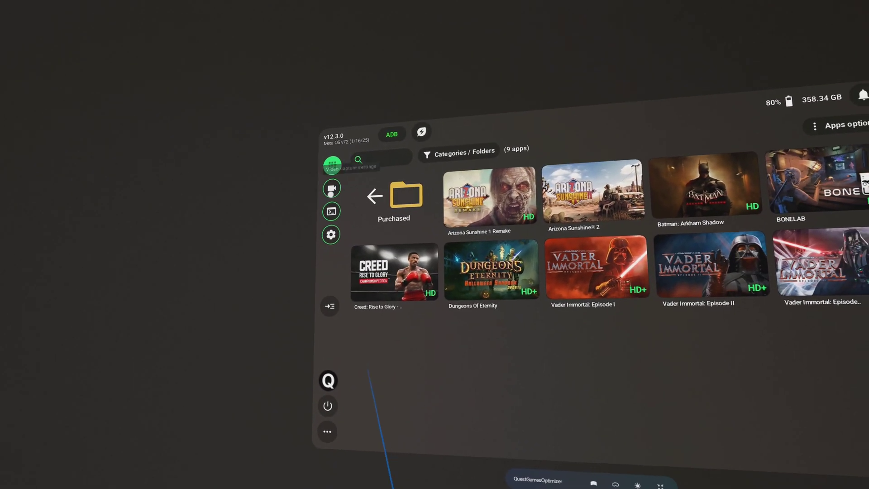
# Step: Return to the video capture settings, try the 1920x1080 format and switch back to 3840x2160
pyautogui.click(332, 188)
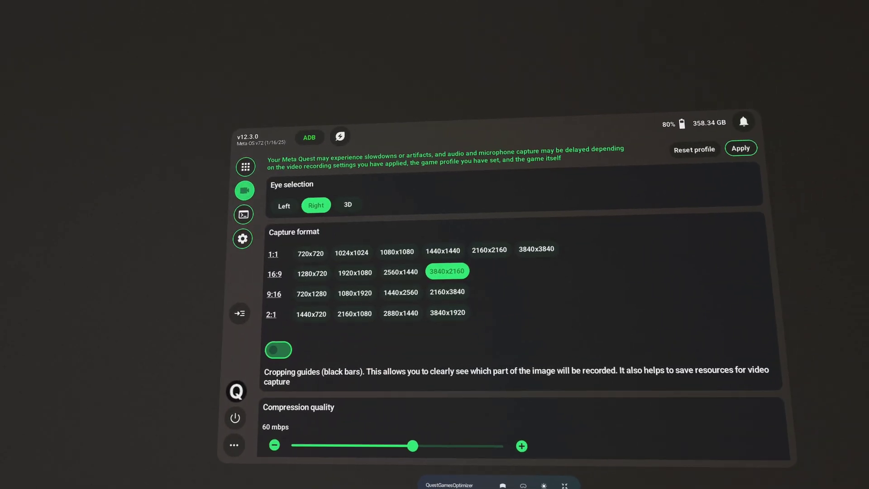
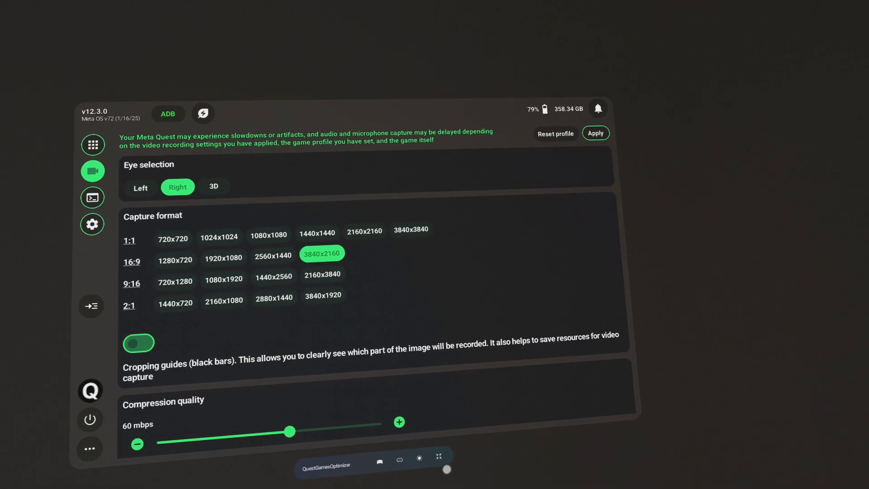
pyautogui.click(440, 447)
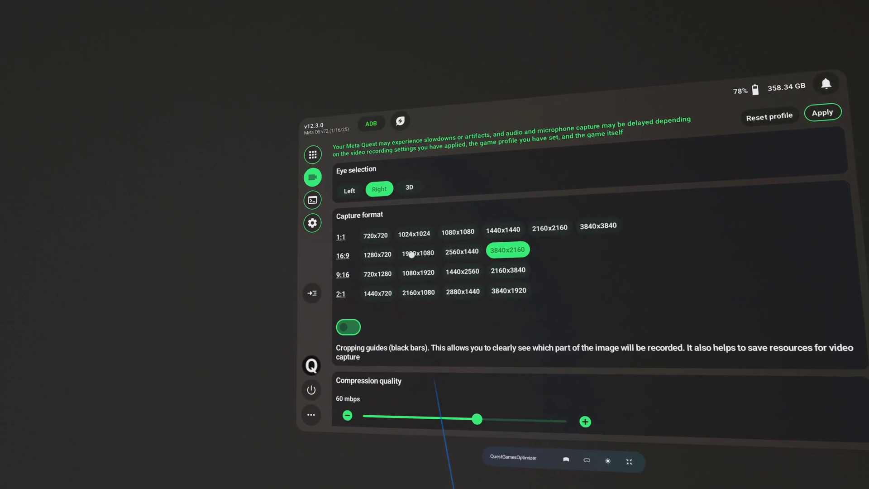
pyautogui.click(423, 260)
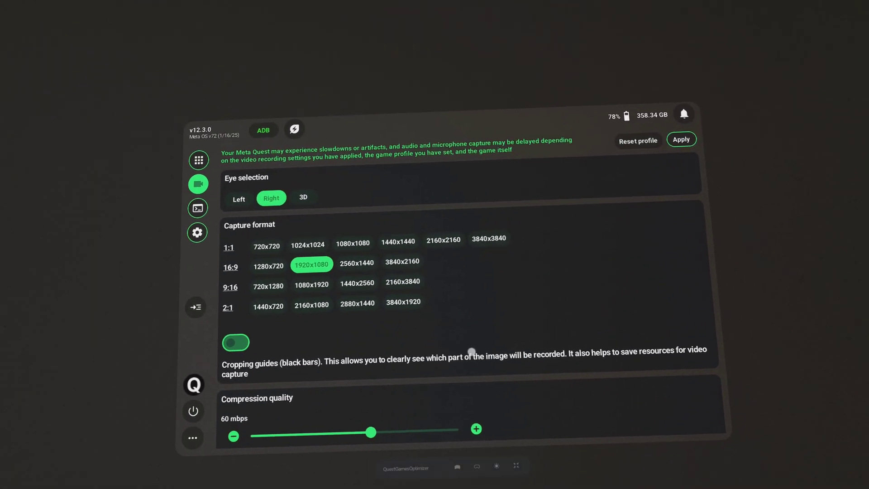
pyautogui.click(319, 234)
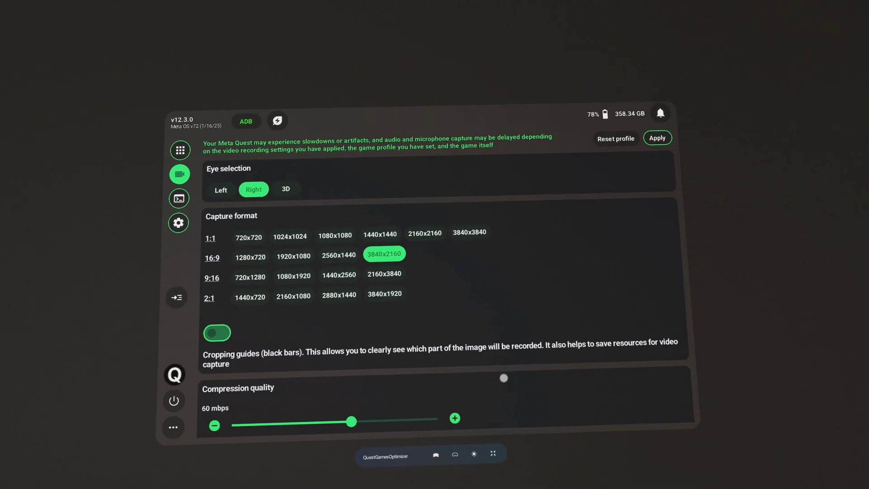
# Step: Set the capture frame rate to 30fps and raise the compression quality to 100 mbps
pyautogui.scroll(-3, 503, 376)
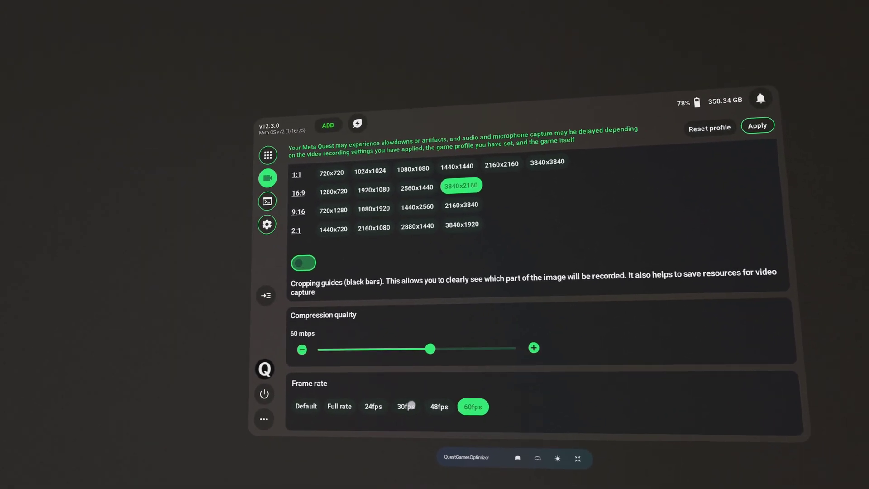
pyautogui.click(409, 405)
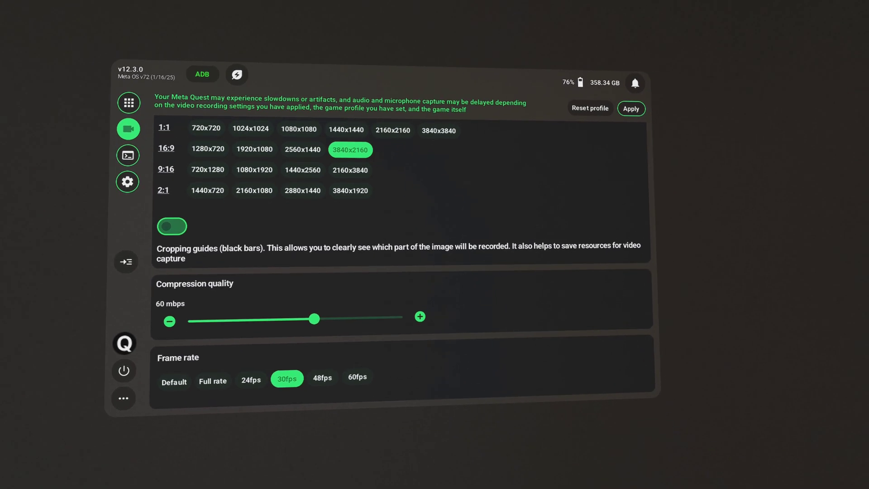
pyautogui.moveTo(314, 319); pyautogui.dragTo(332, 318)
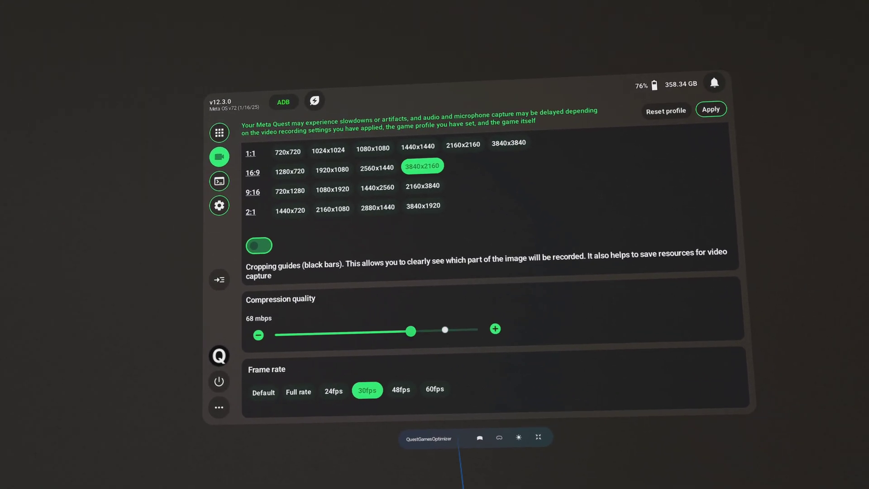
pyautogui.moveTo(445, 329); pyautogui.dragTo(478, 329)
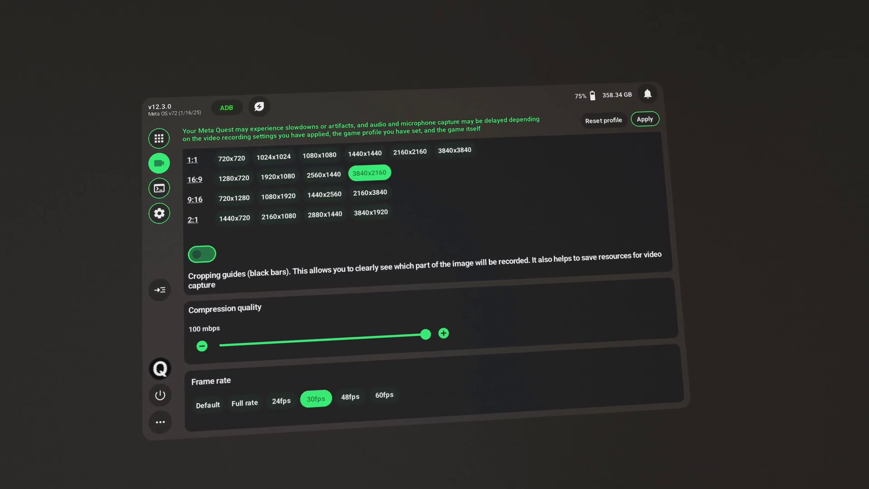
pyautogui.moveTo(443, 329); pyautogui.dragTo(334, 334)
pyautogui.moveTo(428, 307); pyautogui.dragTo(566, 376)
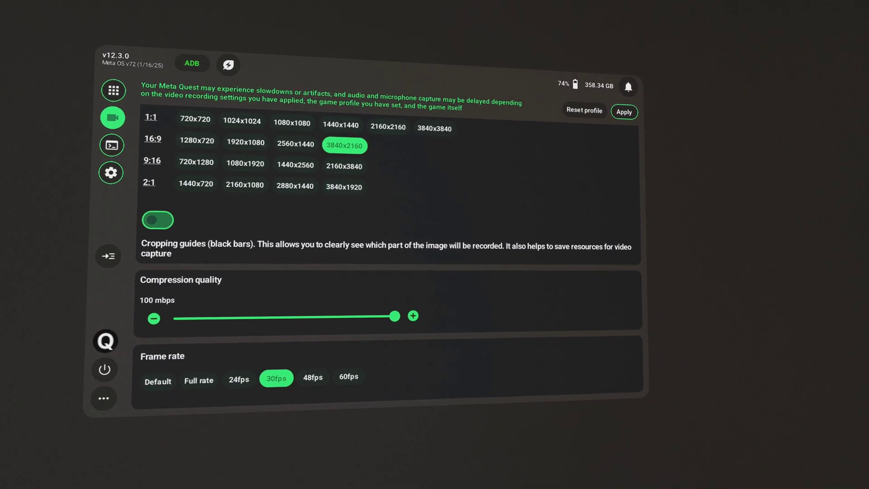
# Step: Switch to the Browser and view the YouTube page on exporting 4K video in DaVinci Resolve 18
pyautogui.press('super')
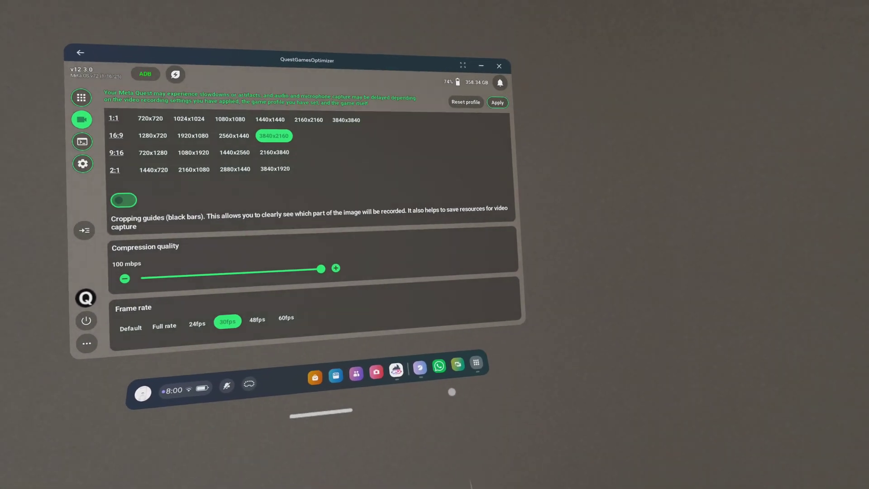
pyautogui.press('super')
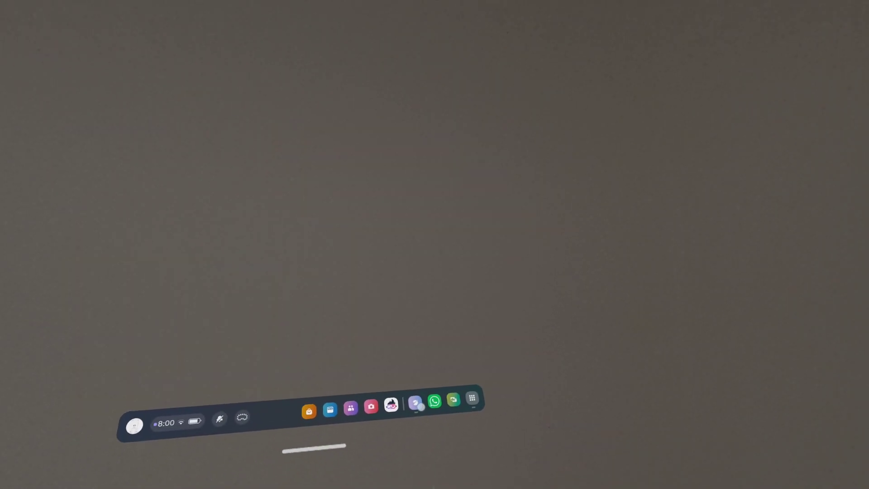
pyautogui.click(417, 403)
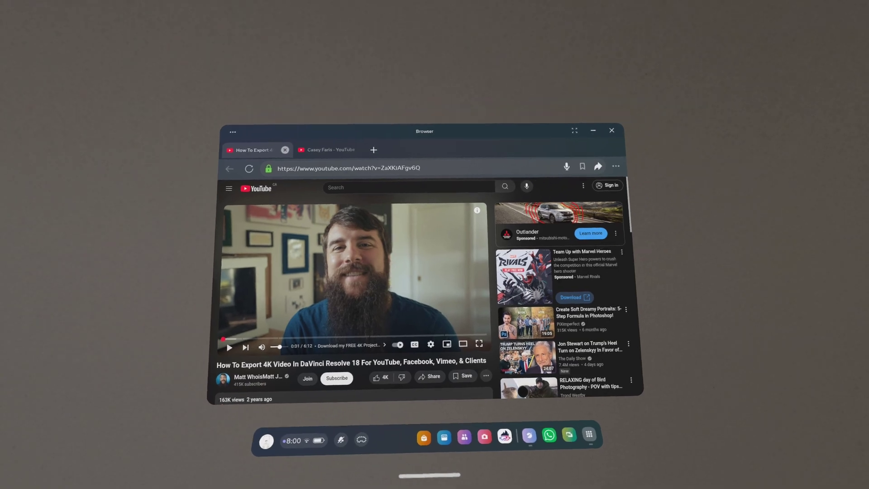
pyautogui.press('super')
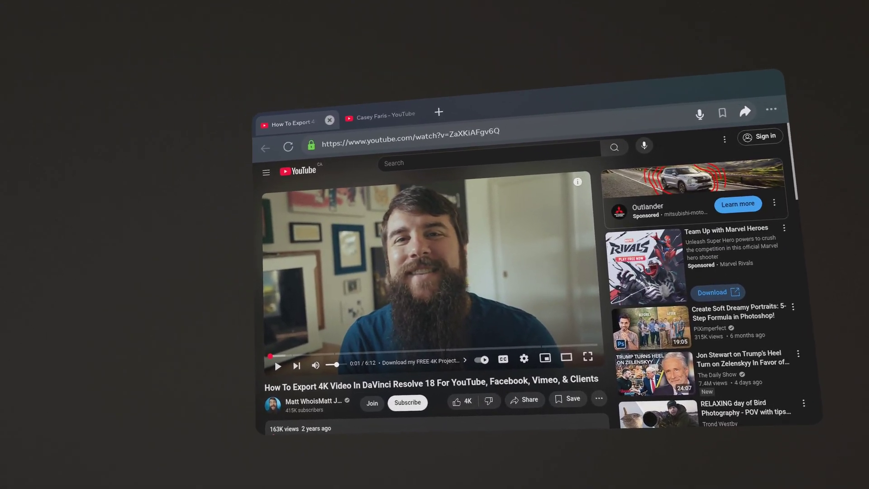
pyautogui.scroll(-3, 412, 325)
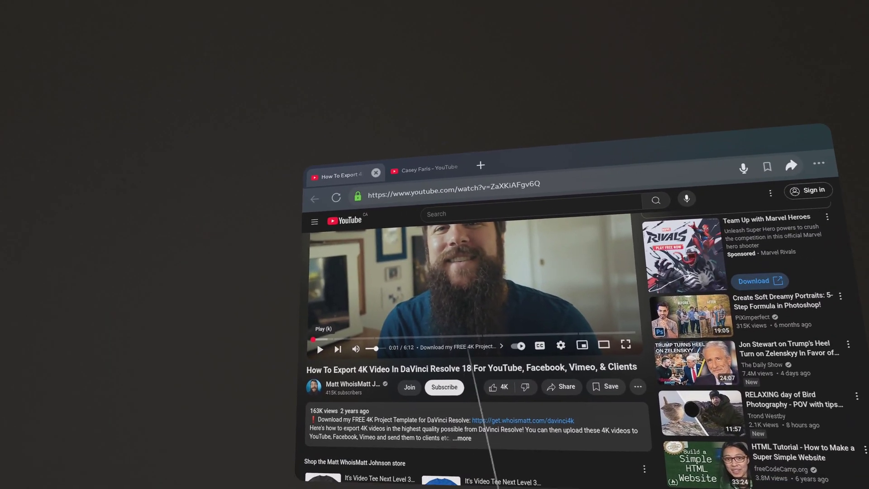
# Step: View the latest videos on the Casey Faris YouTube channel in the other open page
pyautogui.click(358, 82)
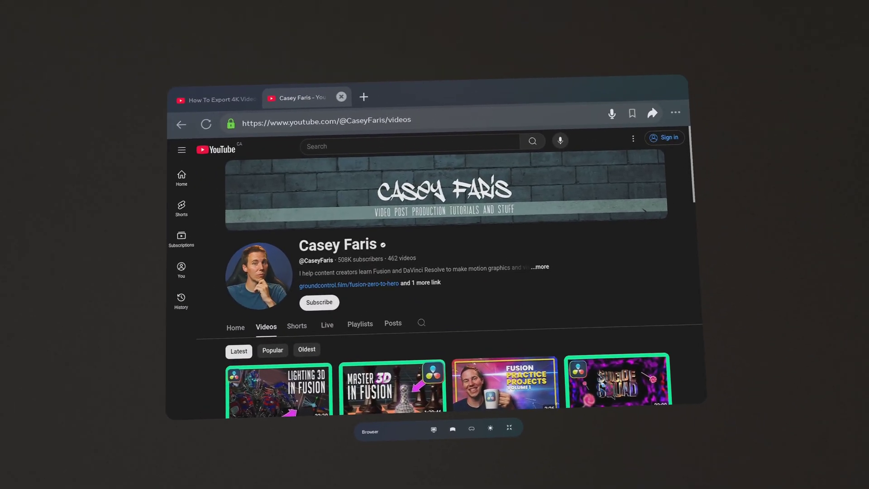
pyautogui.scroll(-2, 596, 281)
pyautogui.scroll(-1, 596, 282)
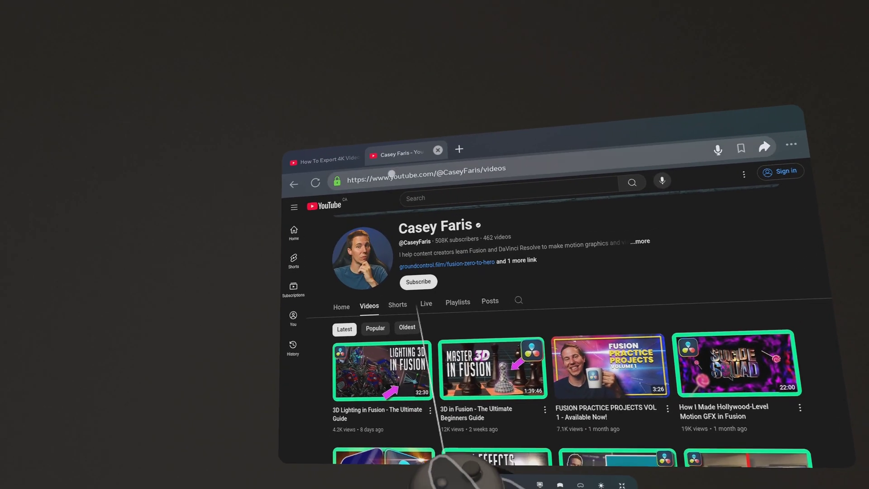
# Step: Return to the DaVinci Resolve 18 4K export video and expand its full description
pyautogui.click(324, 190)
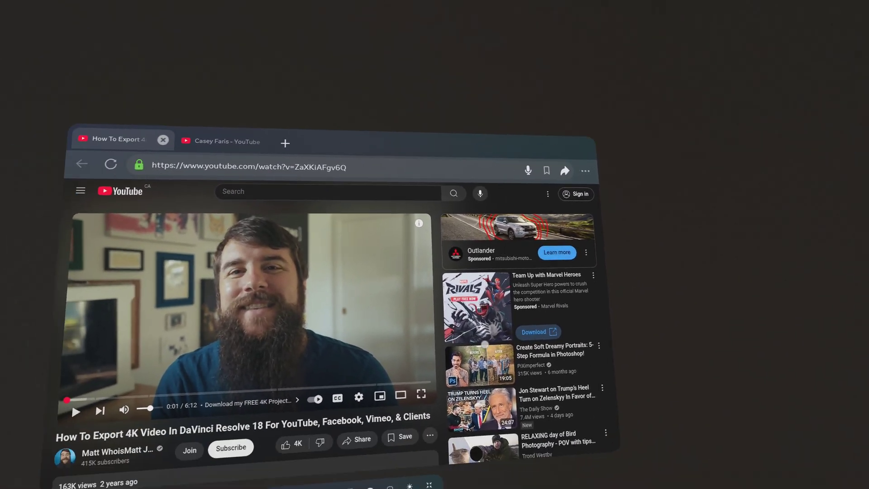
pyautogui.scroll(-5, 408, 362)
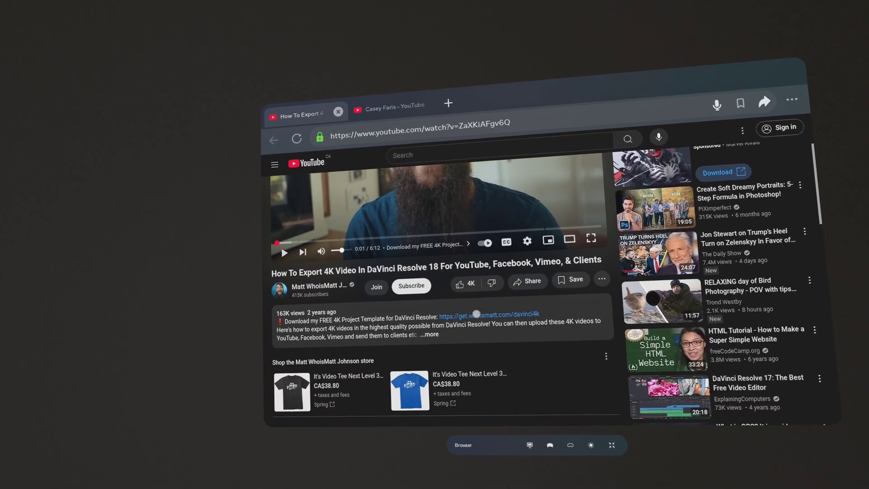
pyautogui.click(505, 324)
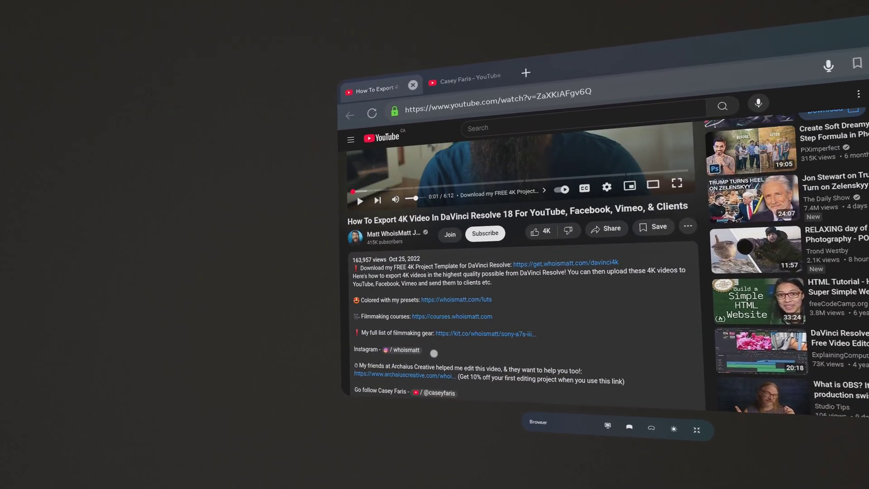
# Step: Read further down the 4K export video's description and check the open Casey Faris channel page before returning to the video
pyautogui.scroll(-2, 564, 356)
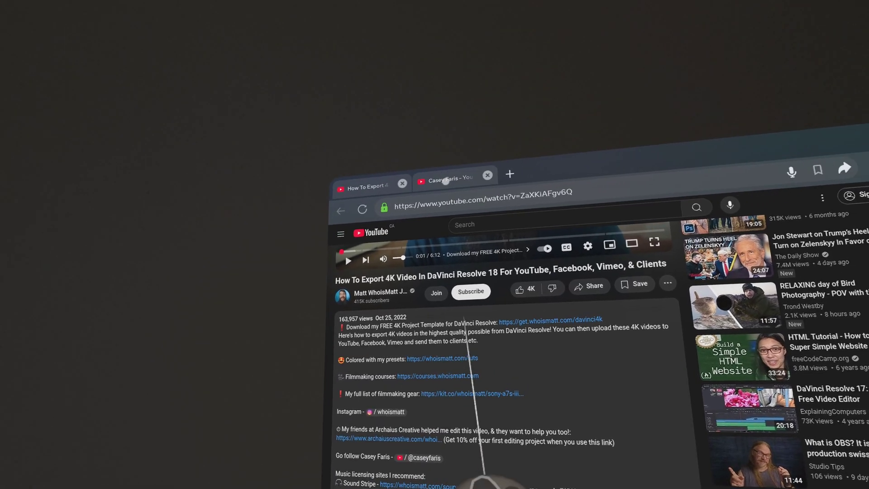
pyautogui.click(445, 181)
pyautogui.click(364, 186)
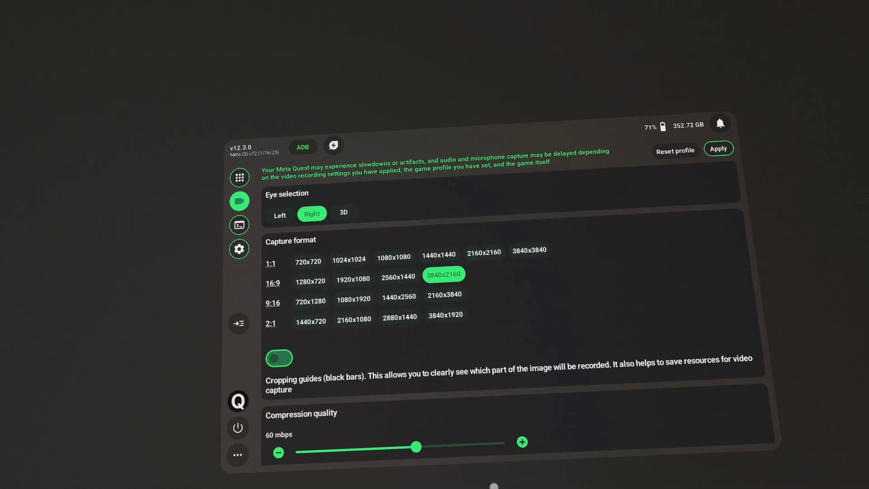
# Step: Resize the QuestGamesOptimizer window to a narrow portrait shape and widen it back to a landscape shape
pyautogui.scroll(-4, 542, 362)
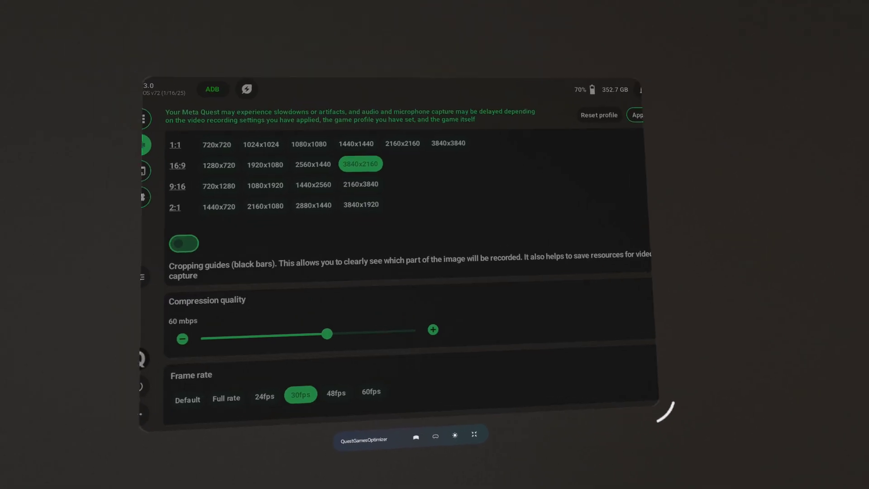
pyautogui.moveTo(666, 412); pyautogui.dragTo(556, 486)
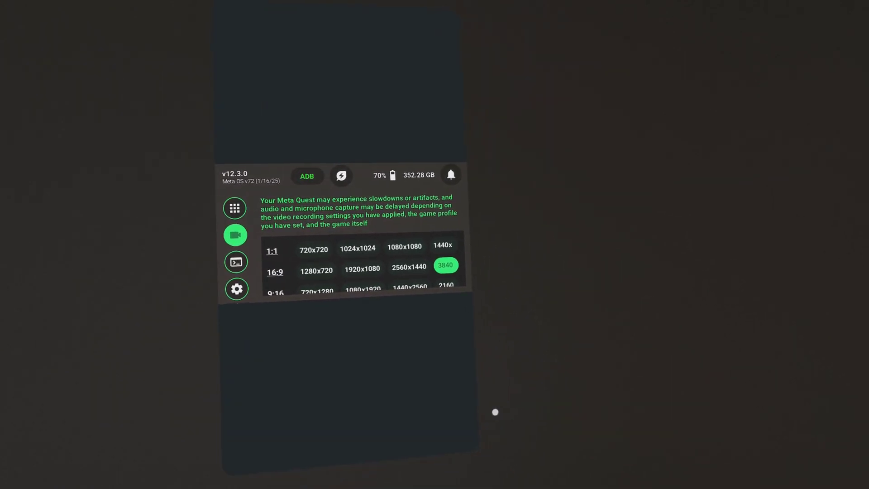
pyautogui.moveTo(484, 455); pyautogui.dragTo(810, 434)
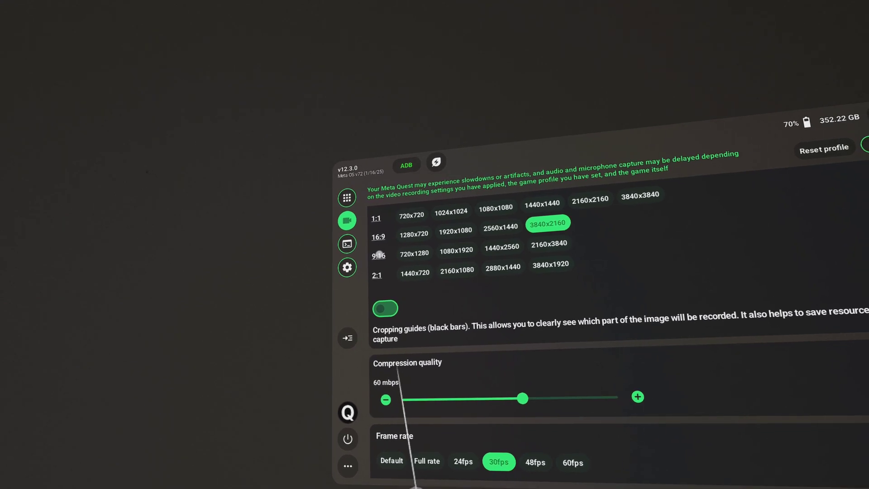
# Step: Try the 1080x1920, 1920x1080 and 2560x1440 capture formats and set the format back to 3840x2160
pyautogui.click(444, 243)
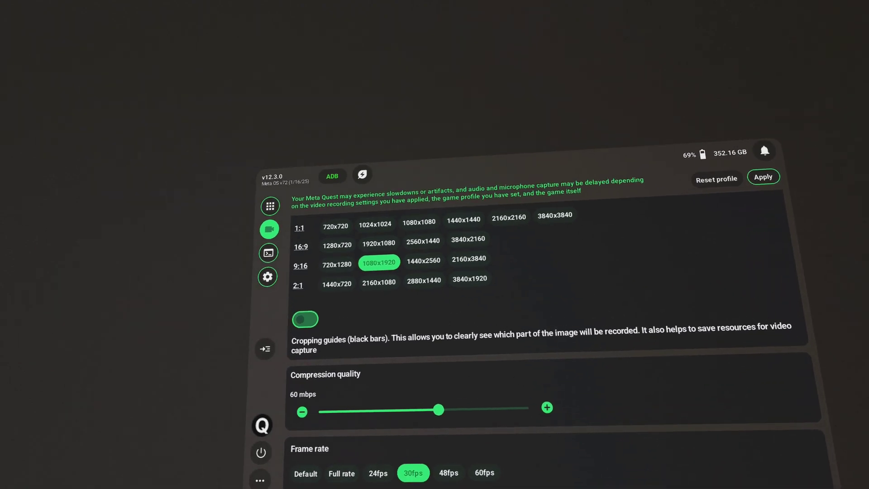
pyautogui.click(379, 243)
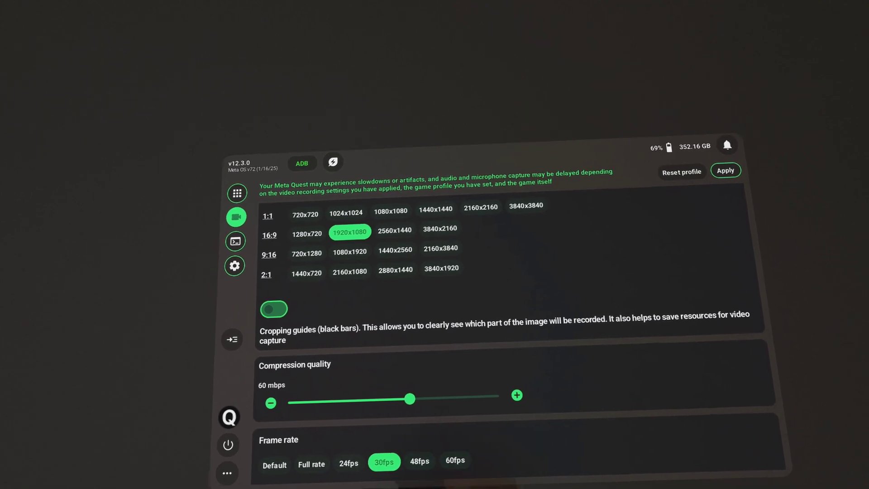
pyautogui.click(415, 232)
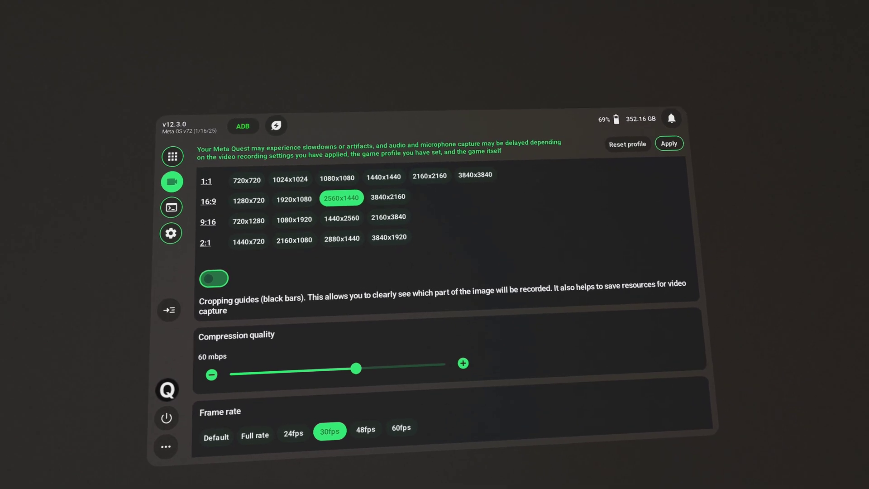
pyautogui.click(387, 196)
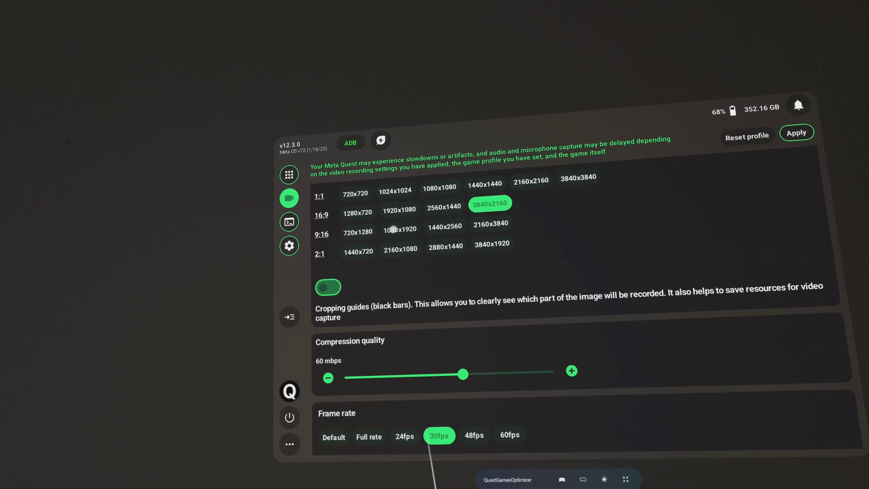
# Step: Set the capture format to vertical 1080x1920 and turn off the cropping guides
pyautogui.click(387, 233)
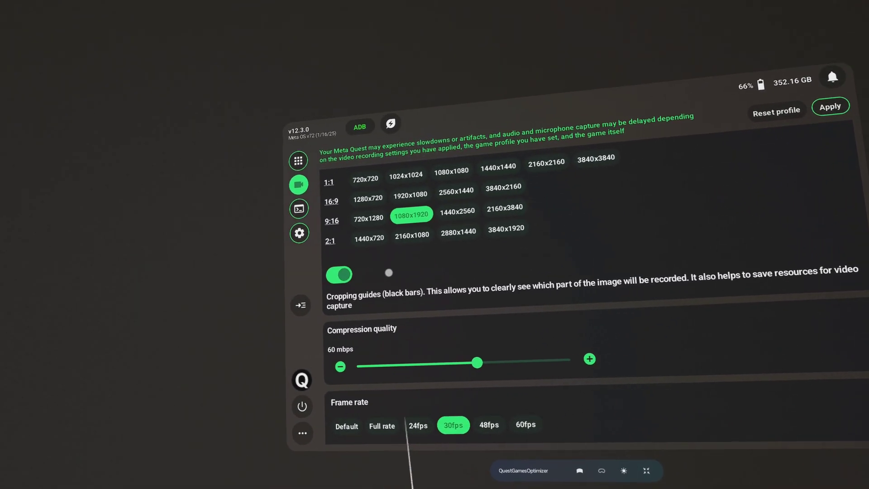
pyautogui.click(383, 277)
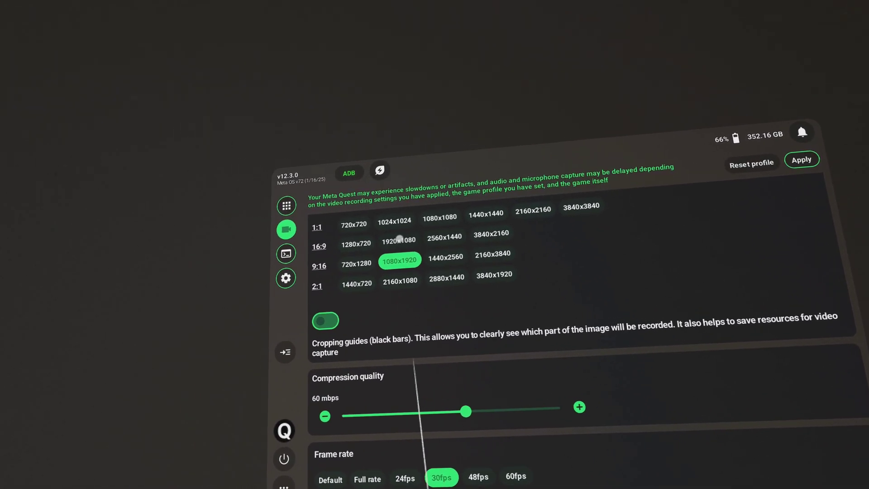
# Step: Change the capture format to 16:9, going through 1920x1080 and 2560x1440 and ending on 3840x2160
pyautogui.click(329, 214)
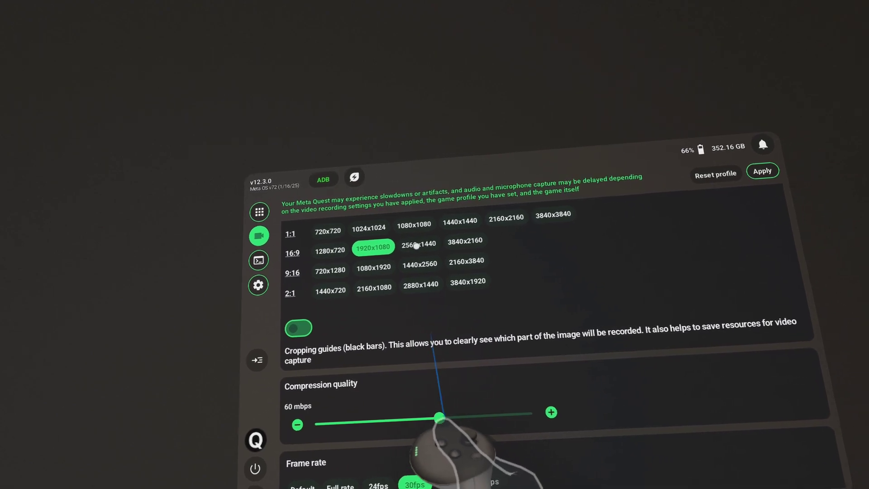
pyautogui.click(420, 247)
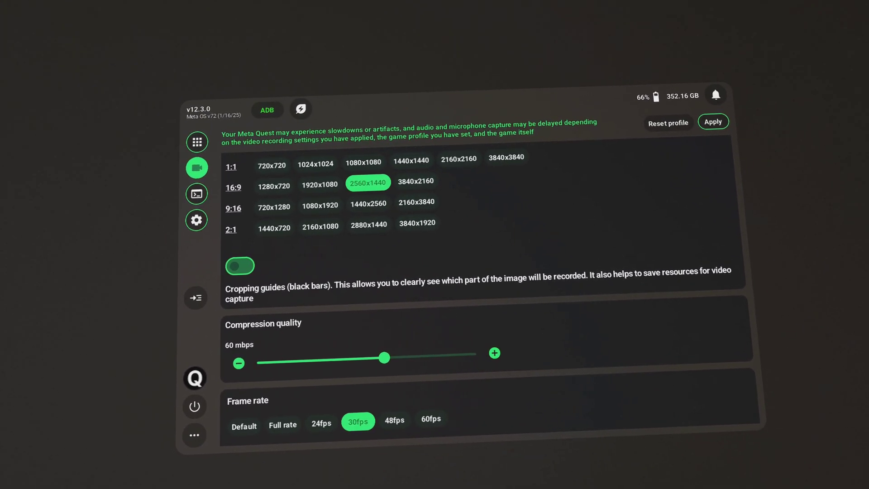
pyautogui.click(434, 225)
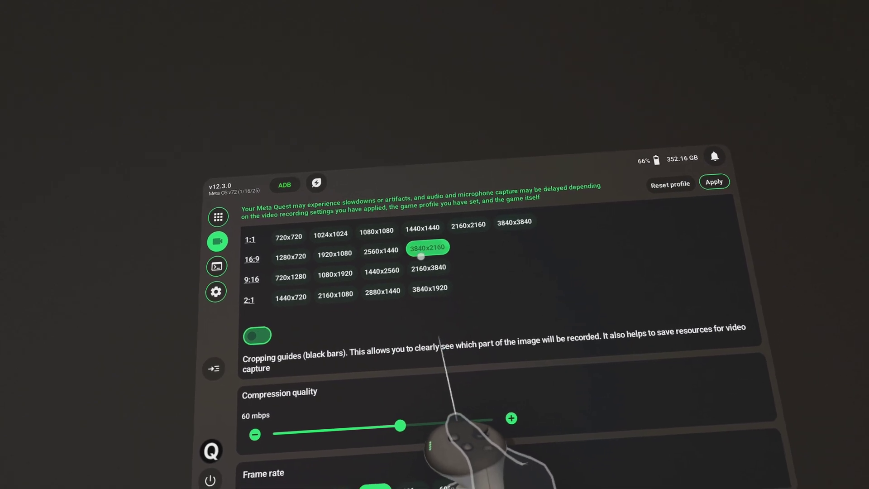